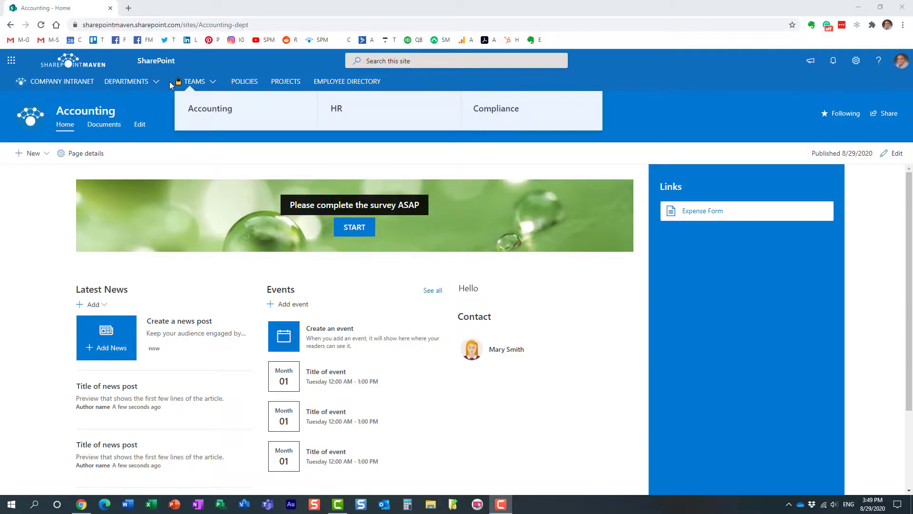
# - From the Company Intranet hub, open hub navigation editing and scroll to the Policies, Projects and Employee Directory links
pyautogui.moveTo(195, 82)
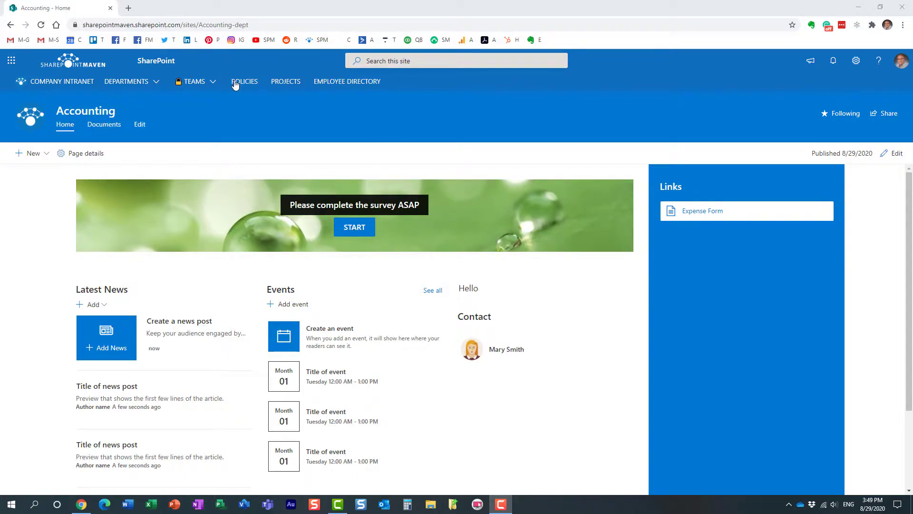
pyautogui.click(76, 85)
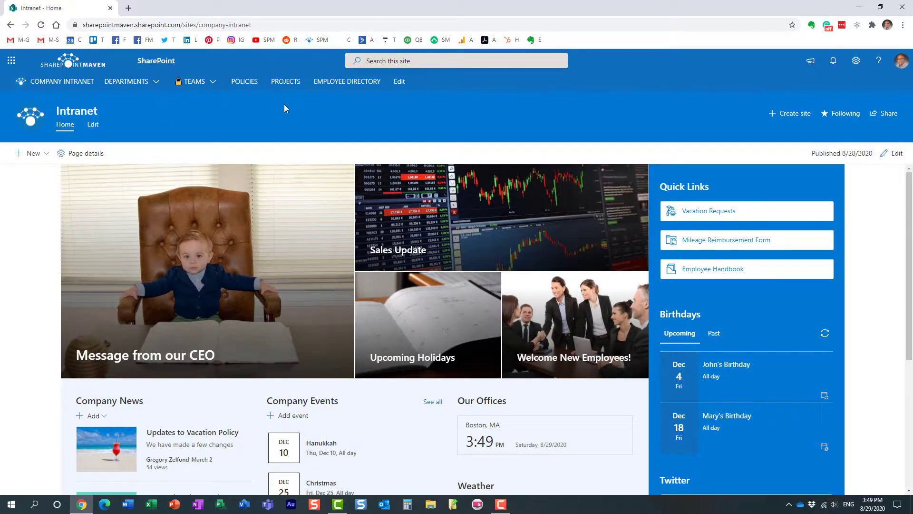
pyautogui.click(399, 82)
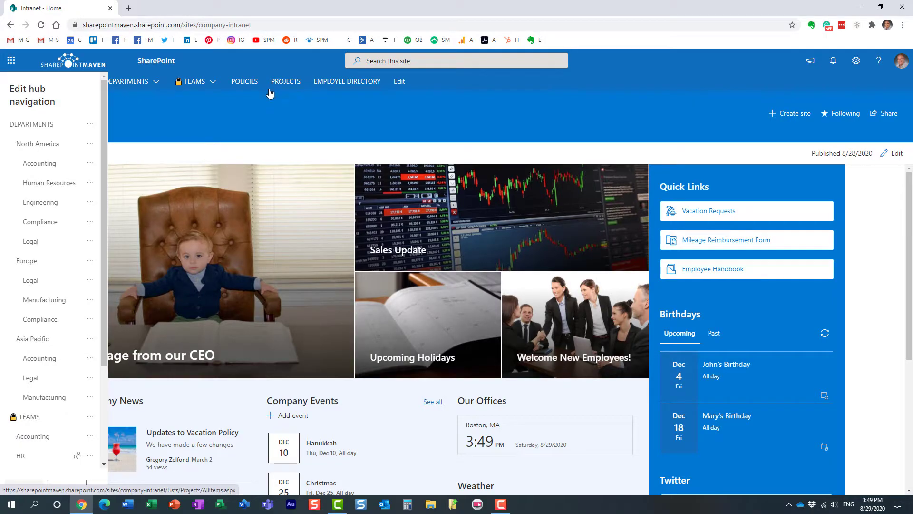
pyautogui.scroll(-5, 91, 286)
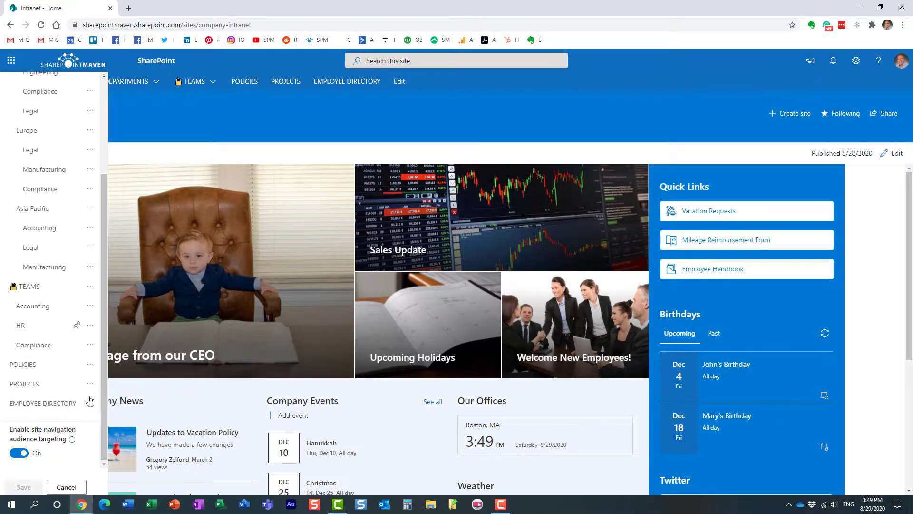
# - Make Projects a sub link under Policies in the hub navigation
pyautogui.click(90, 386)
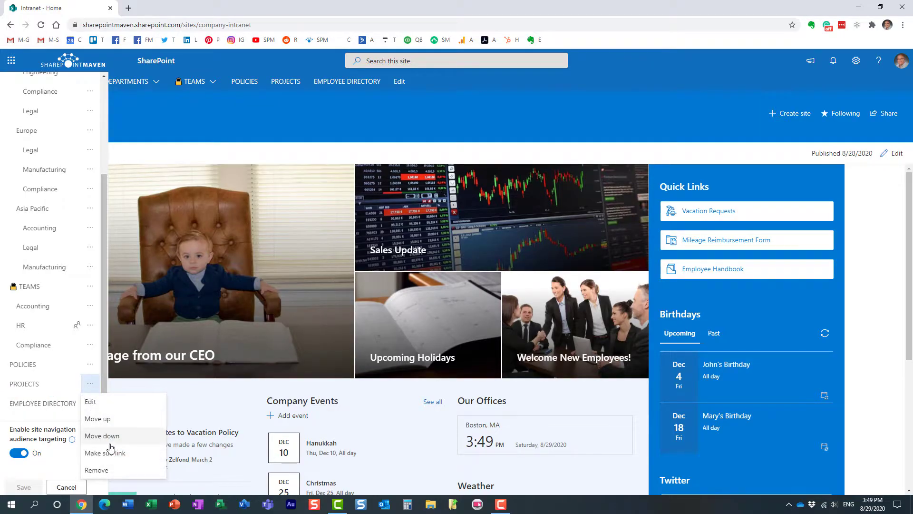
pyautogui.click(117, 458)
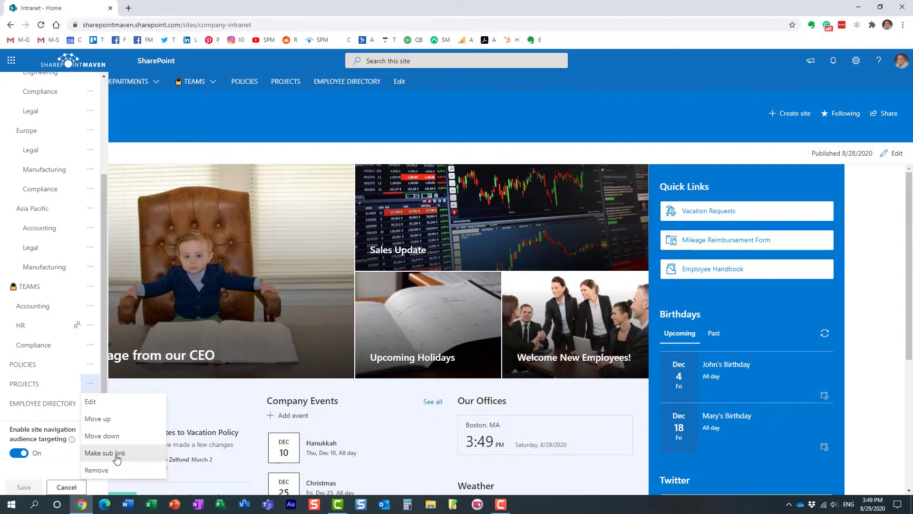
pyautogui.click(91, 384)
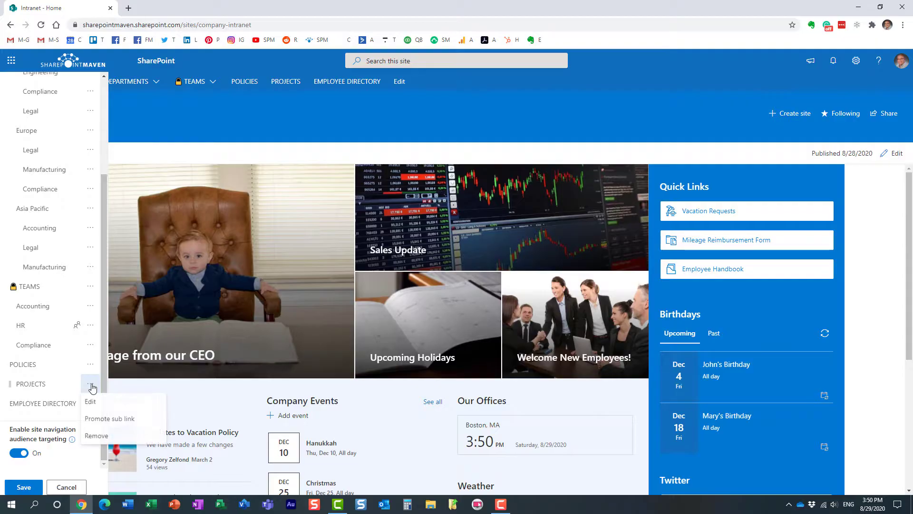
pyautogui.click(102, 421)
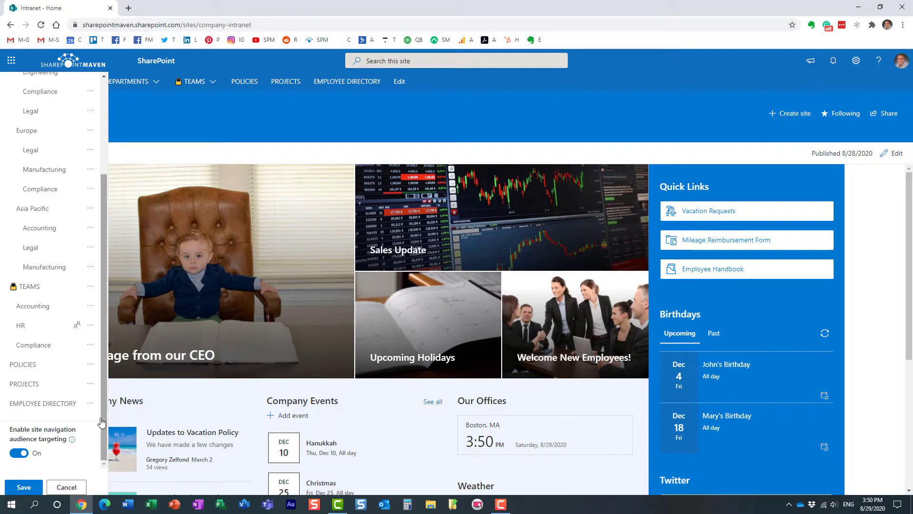
pyautogui.click(90, 384)
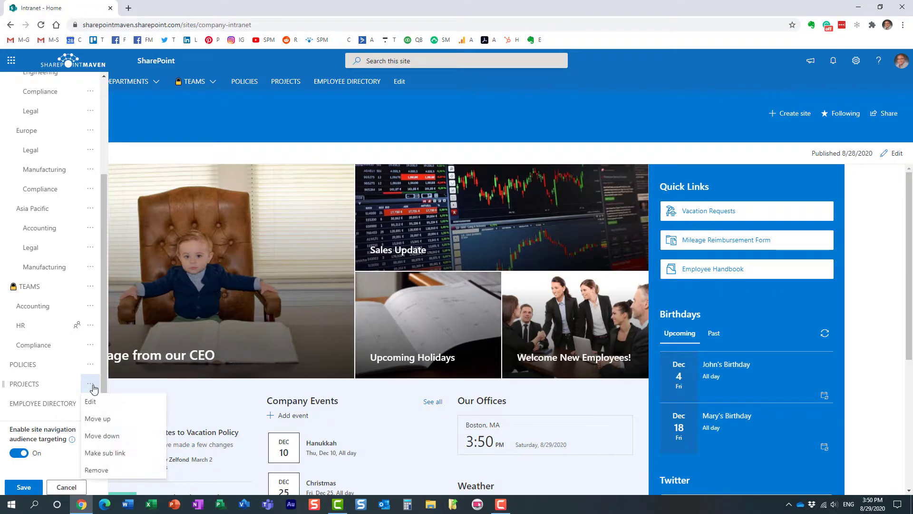
pyautogui.click(113, 454)
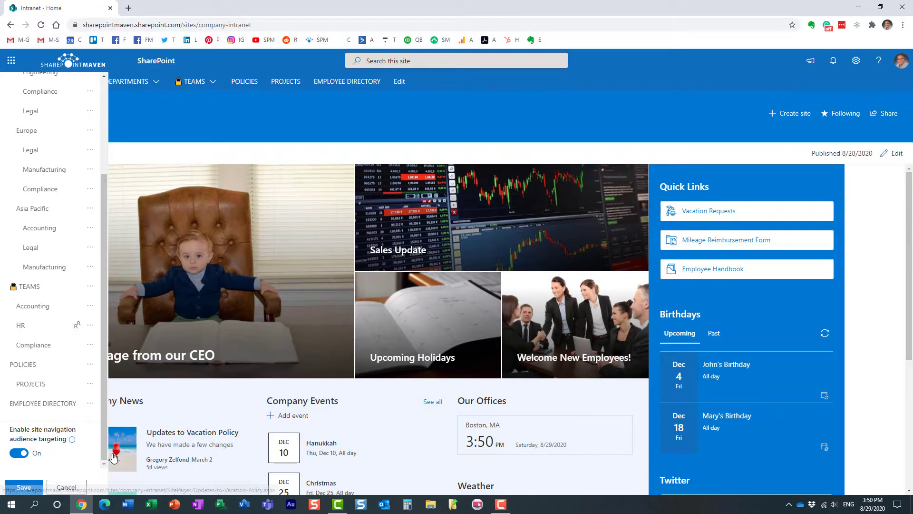
# - Nest Employee Directory two levels deep under Projects and save the hub navigation
pyautogui.click(90, 404)
pyautogui.click(109, 457)
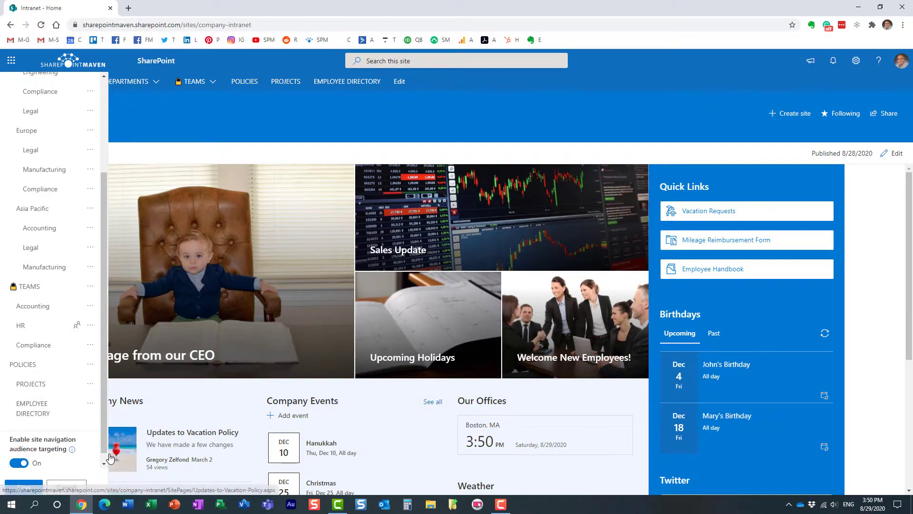
pyautogui.click(89, 406)
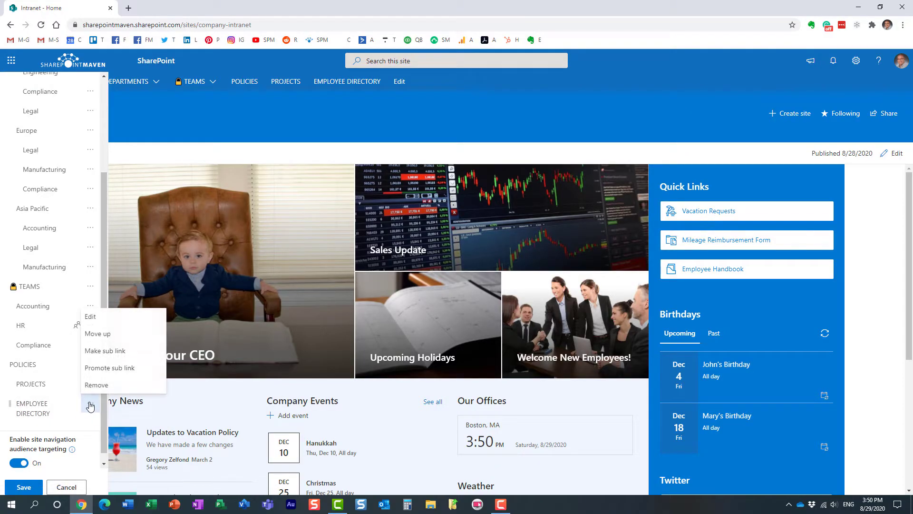
pyautogui.click(106, 351)
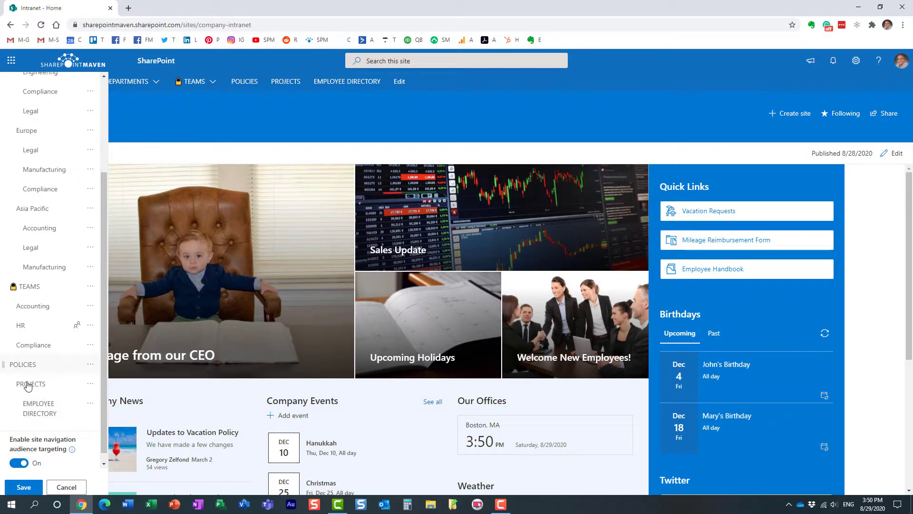
pyautogui.click(90, 409)
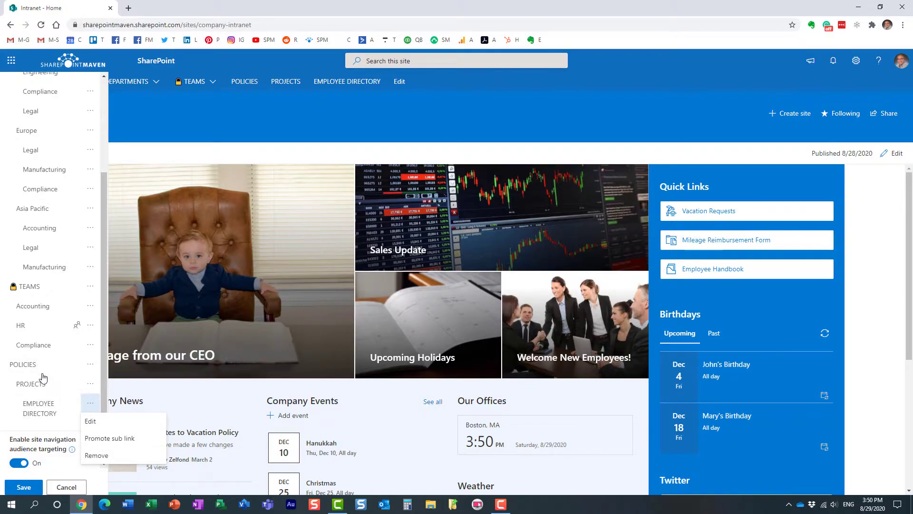
pyautogui.click(26, 490)
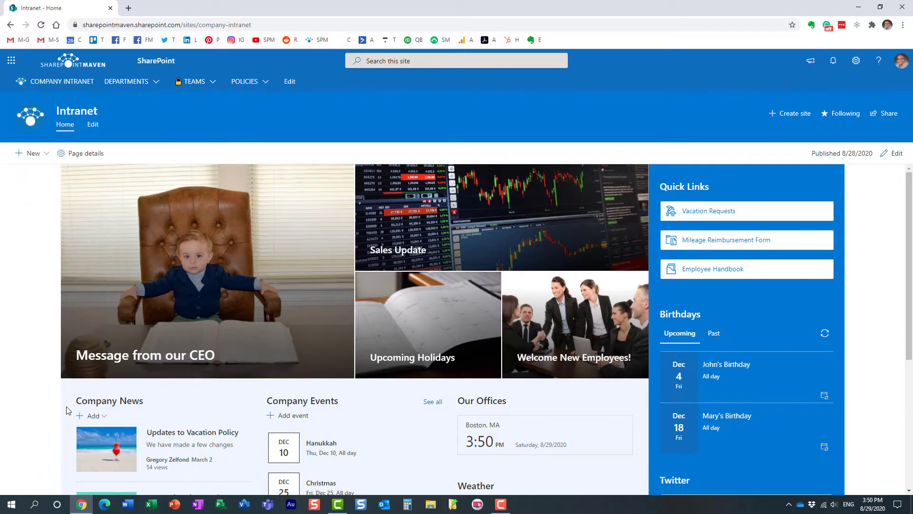
# - Check the Policies dropdown, then open the North America Accounting site from Departments
pyautogui.moveTo(263, 81)
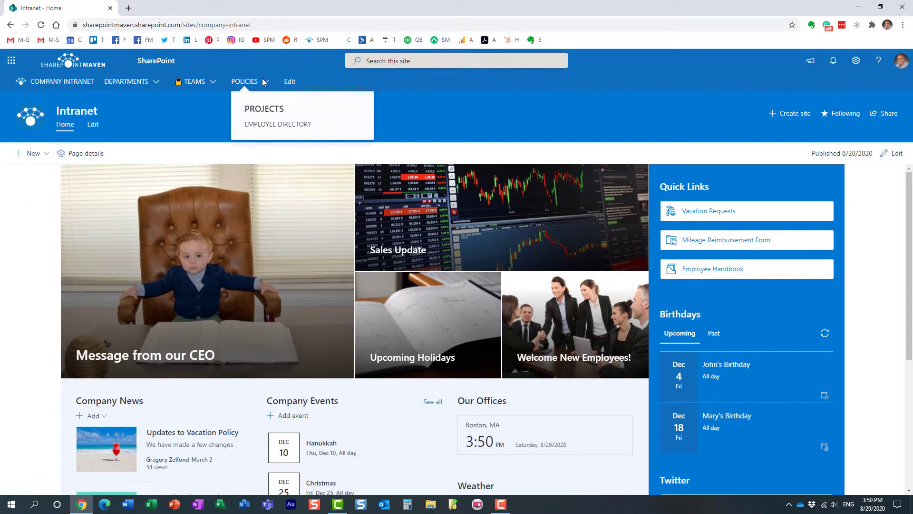
pyautogui.moveTo(209, 85)
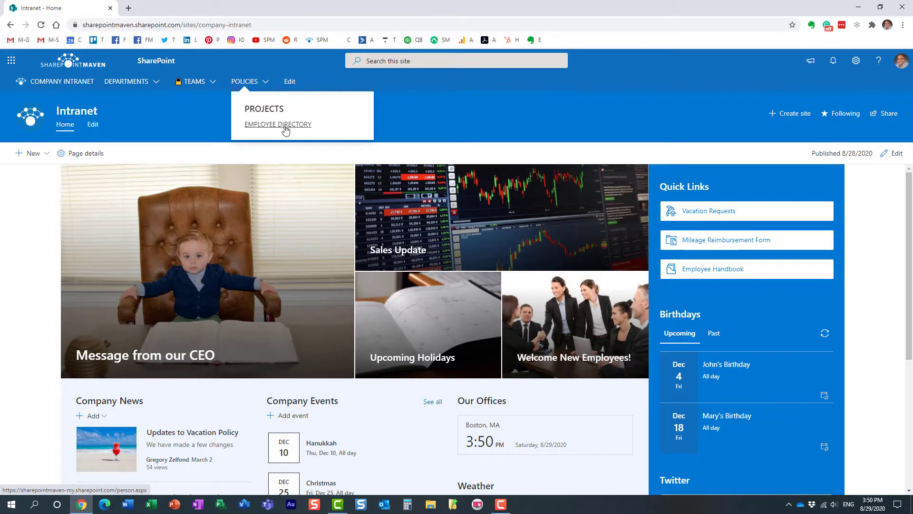
pyautogui.moveTo(138, 84)
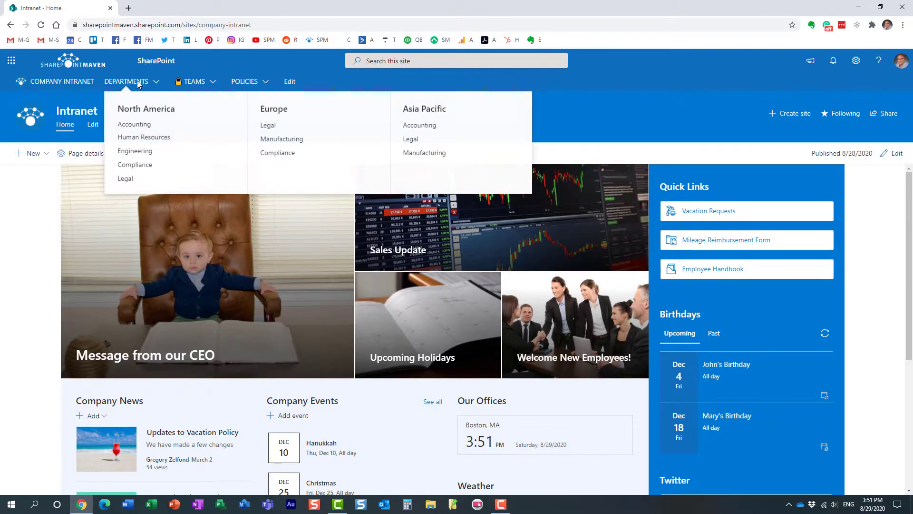
pyautogui.click(134, 125)
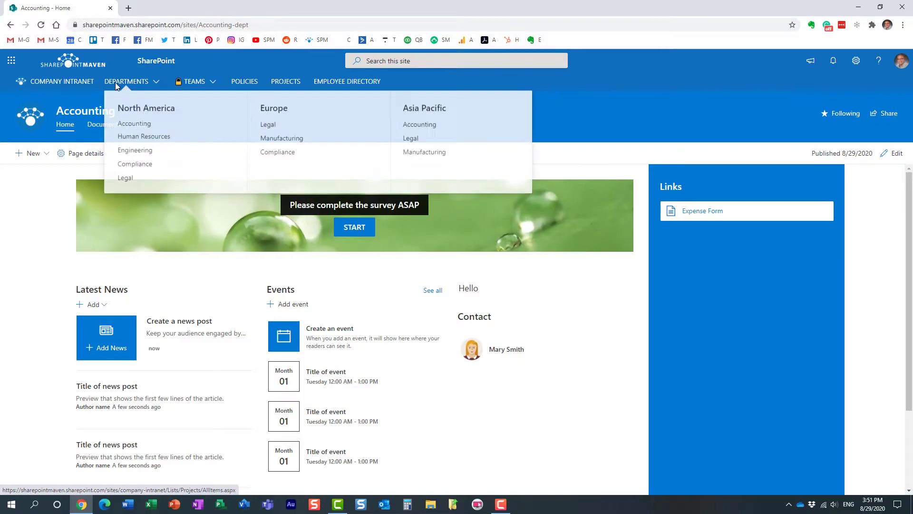
pyautogui.moveTo(108, 90)
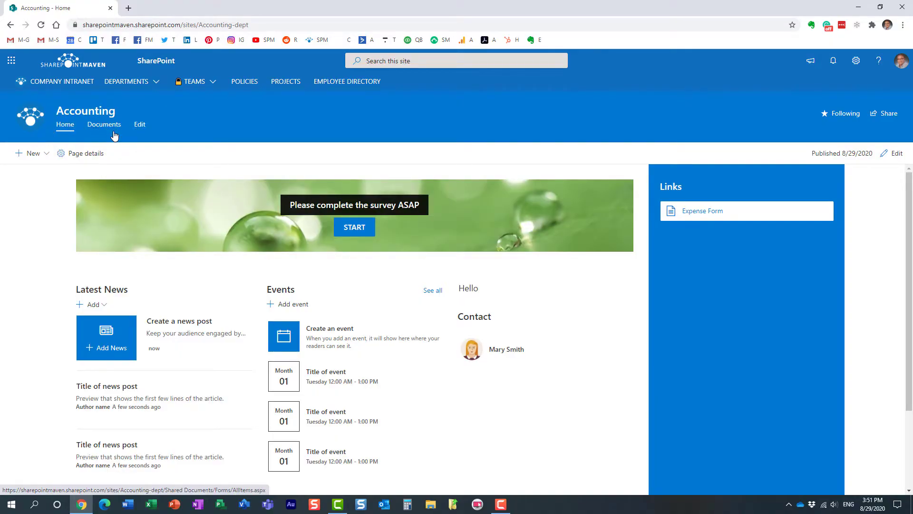
# - Make Documents a sub link of Home in the Accounting site navigation, save, and check Home's dropdown
pyautogui.click(139, 125)
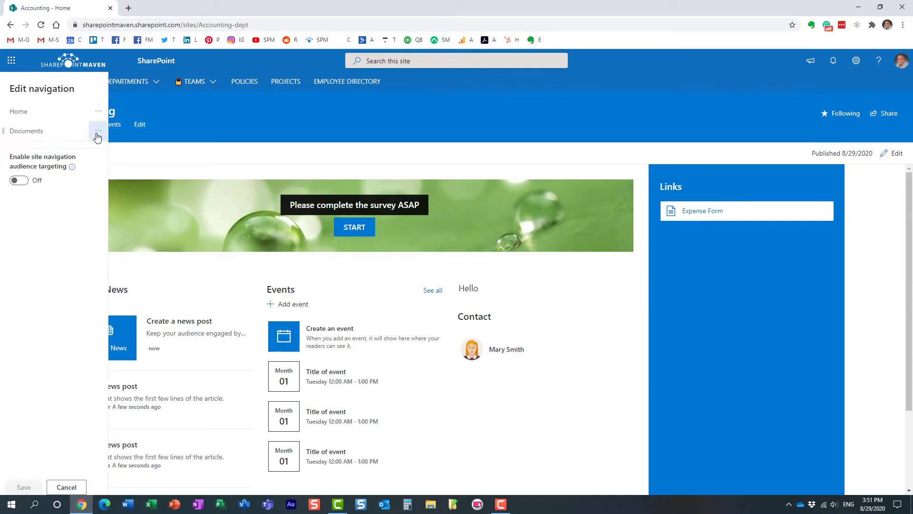
pyautogui.click(97, 134)
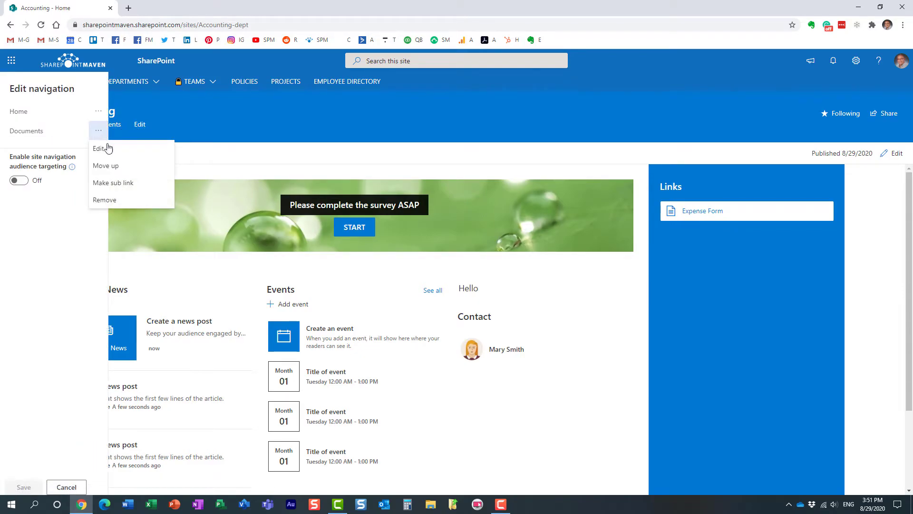
pyautogui.click(116, 185)
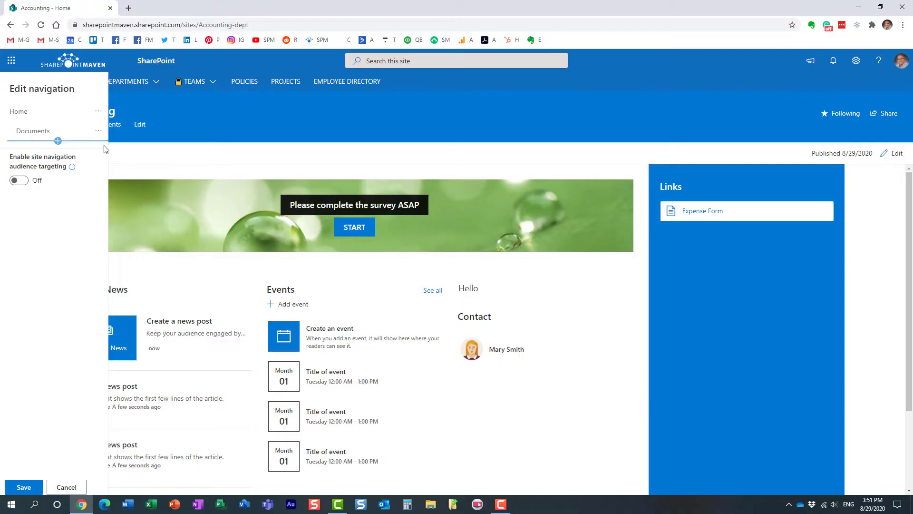
pyautogui.click(24, 486)
pyautogui.click(82, 126)
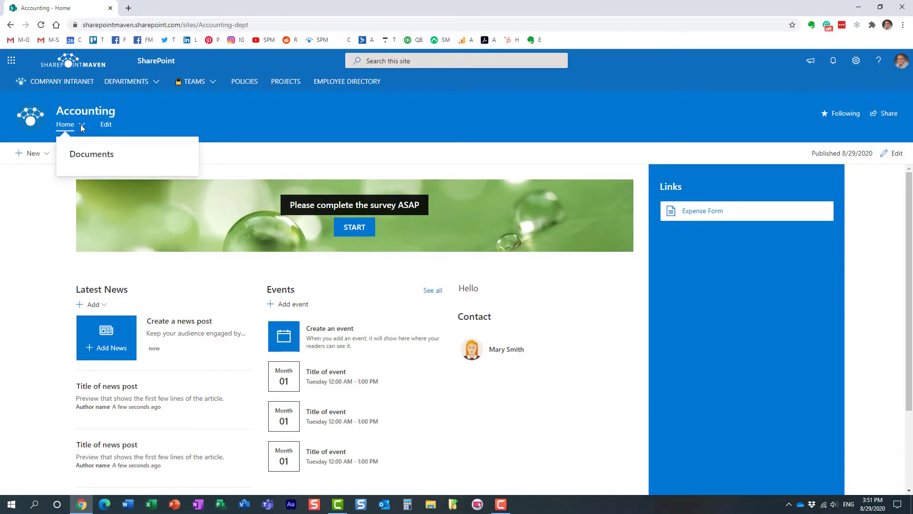
# - Go to the HR Team site from the Teams menu
pyautogui.click(158, 122)
pyautogui.click(213, 83)
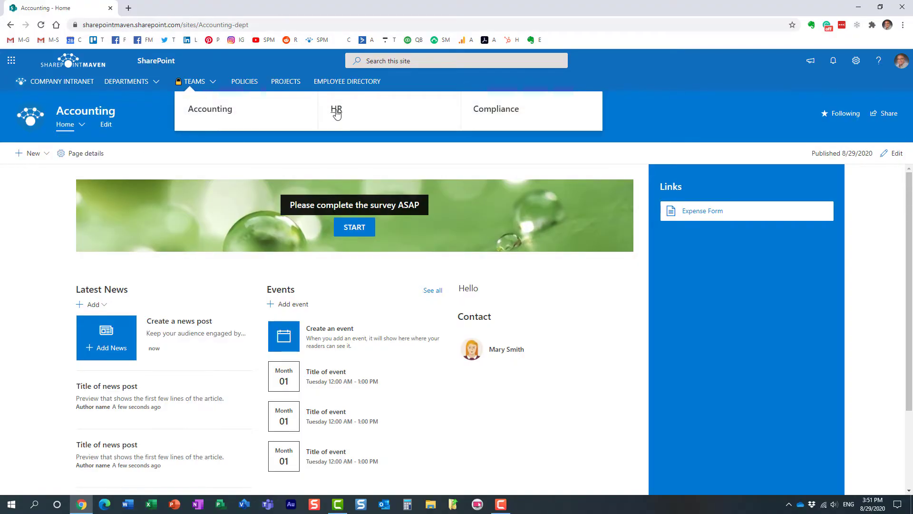
pyautogui.click(334, 113)
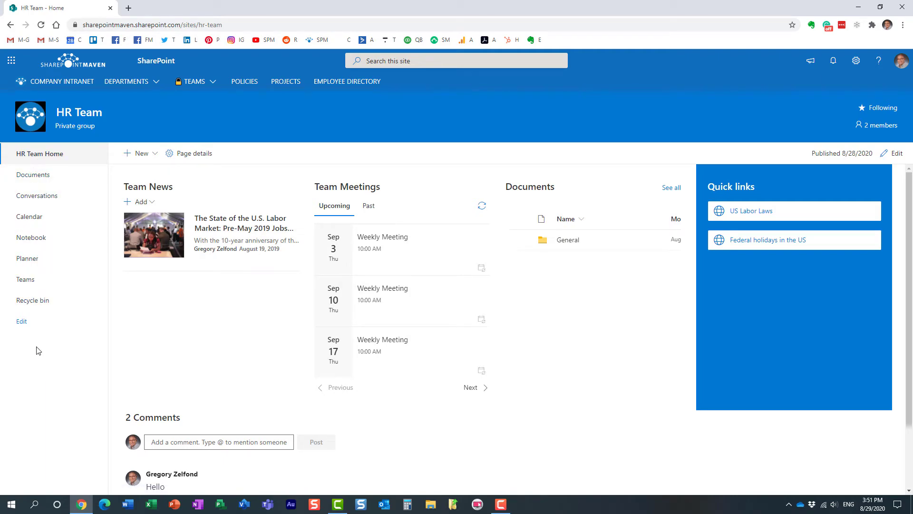
# - In the HR left navigation, nest Conversations under Documents and Calendar under Conversations
pyautogui.click(22, 322)
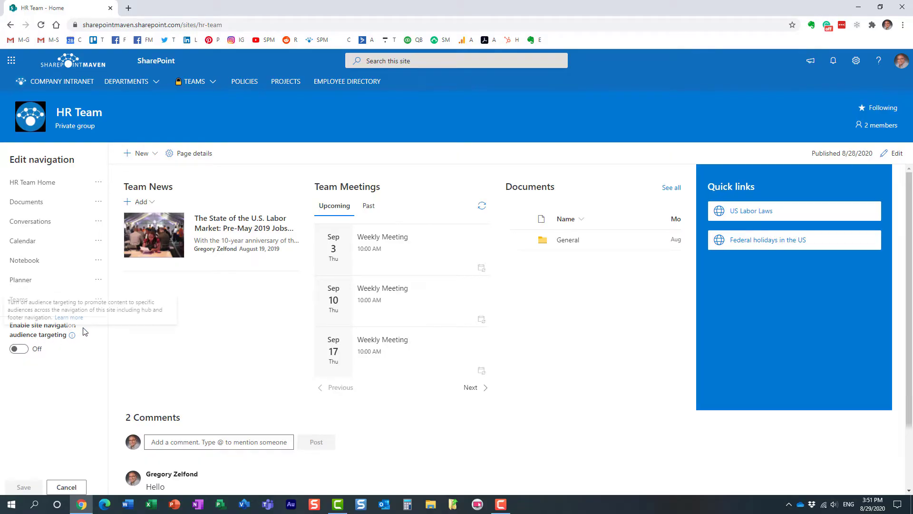
pyautogui.click(98, 223)
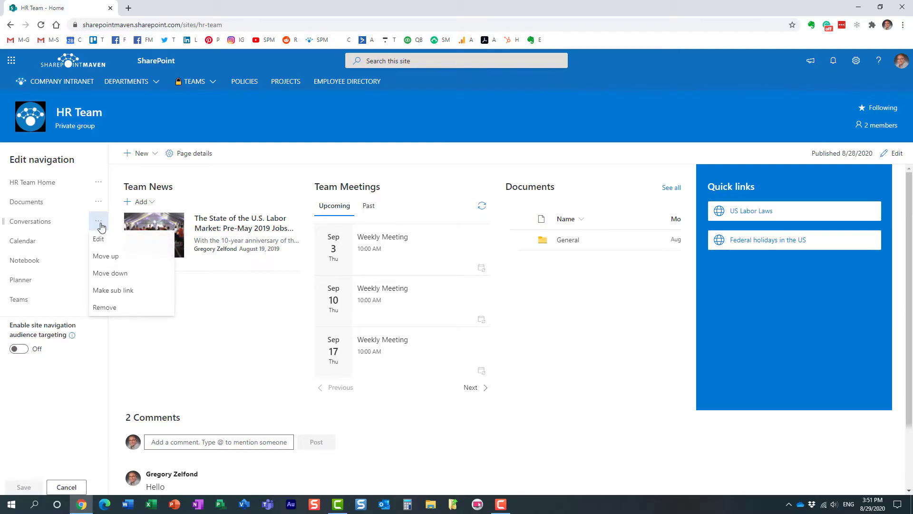
pyautogui.click(125, 295)
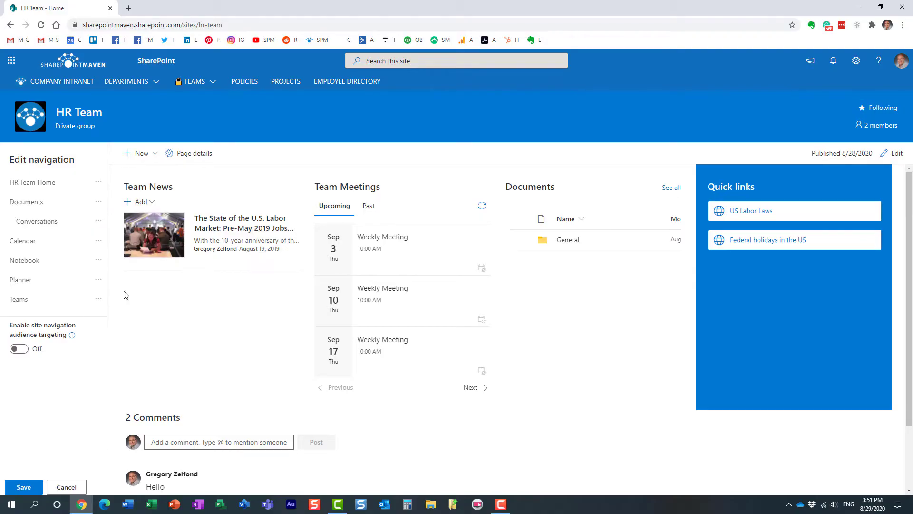
pyautogui.click(98, 243)
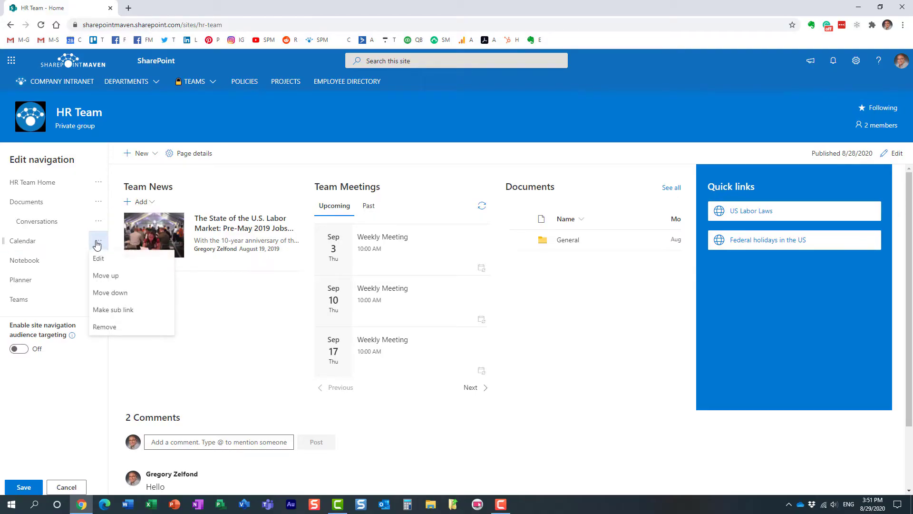
pyautogui.click(122, 310)
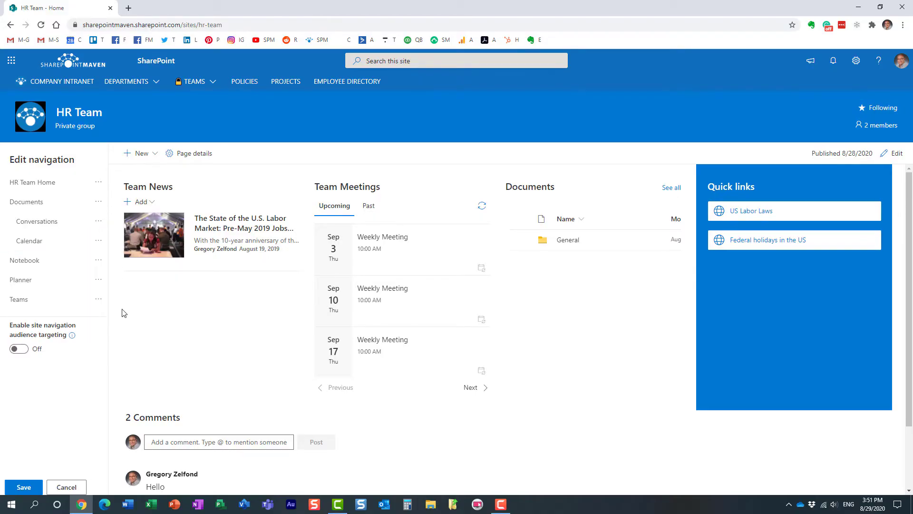
pyautogui.click(99, 244)
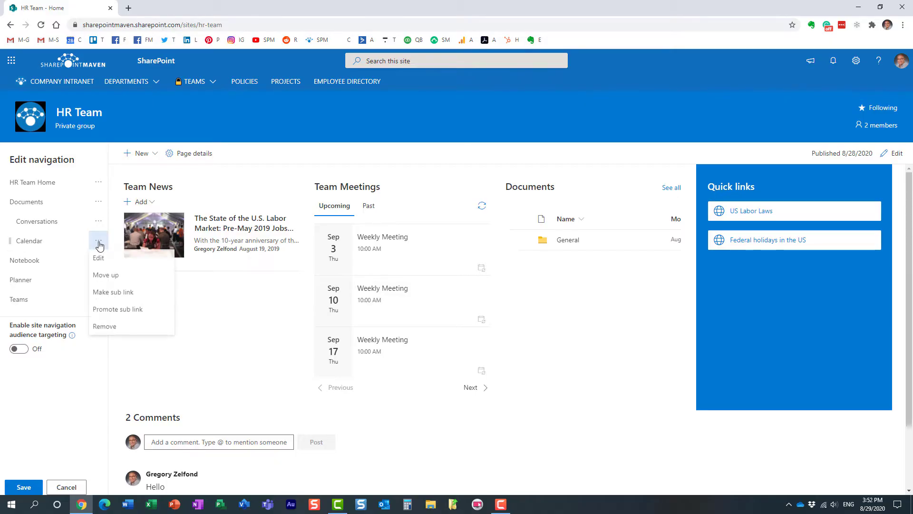
pyautogui.click(125, 298)
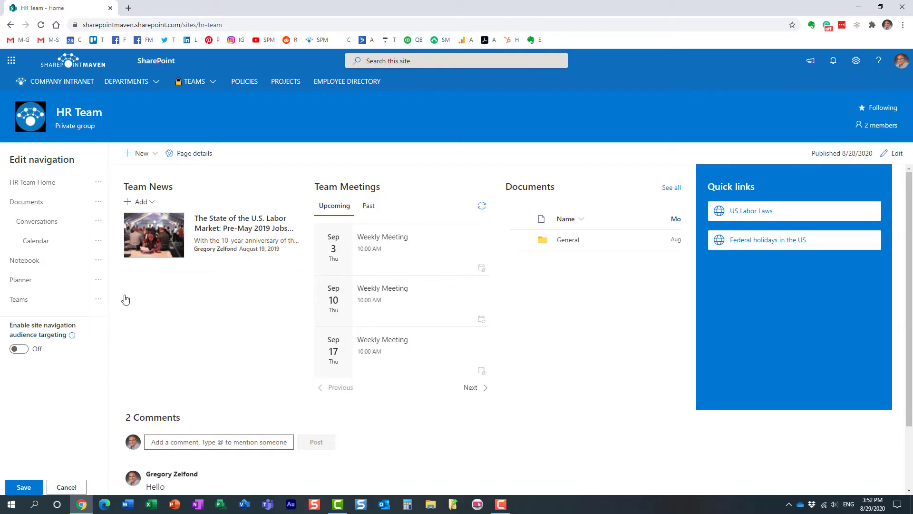
# - Save the HR Team navigation changes and reload the page
pyautogui.click(97, 245)
pyautogui.click(28, 488)
pyautogui.rightClick(165, 124)
pyautogui.click(188, 153)
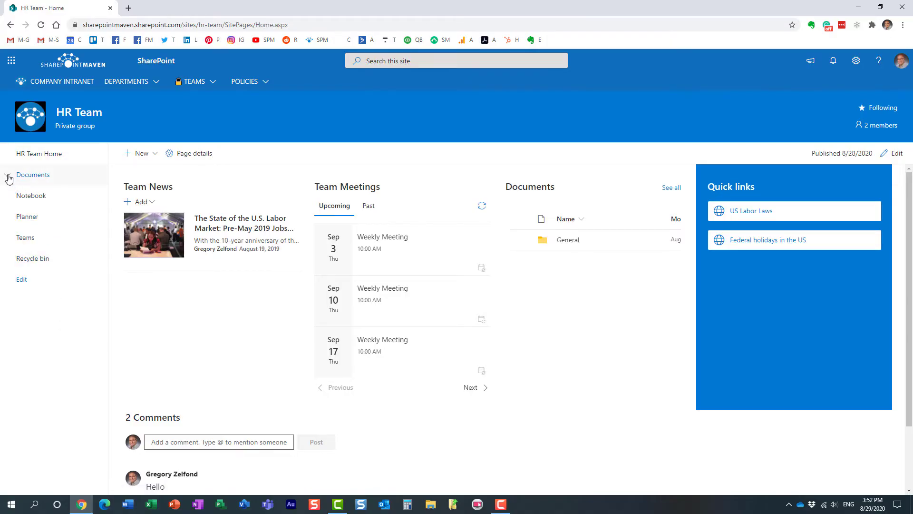
# - Expand Documents and Conversations to show the Documents > Conversations > Calendar tree
pyautogui.click(8, 179)
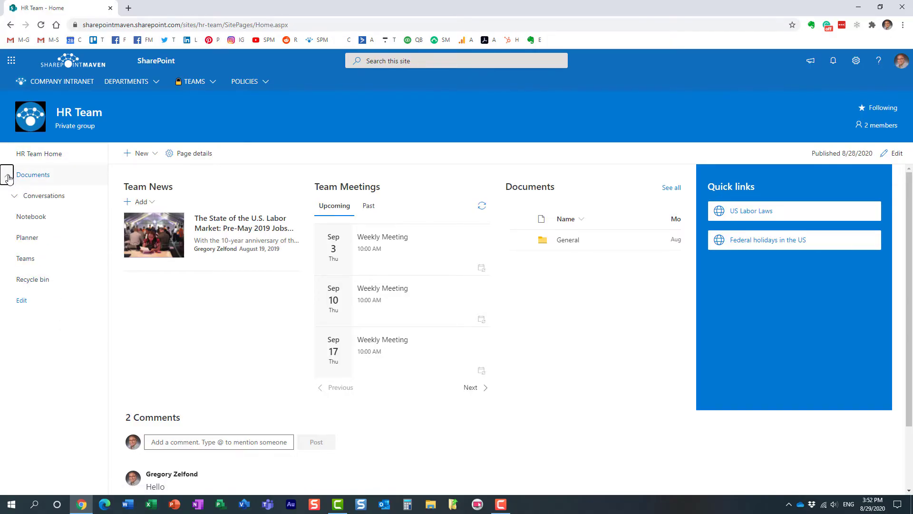
pyautogui.click(13, 198)
pyautogui.click(14, 198)
pyautogui.click(14, 198)
pyautogui.click(14, 198)
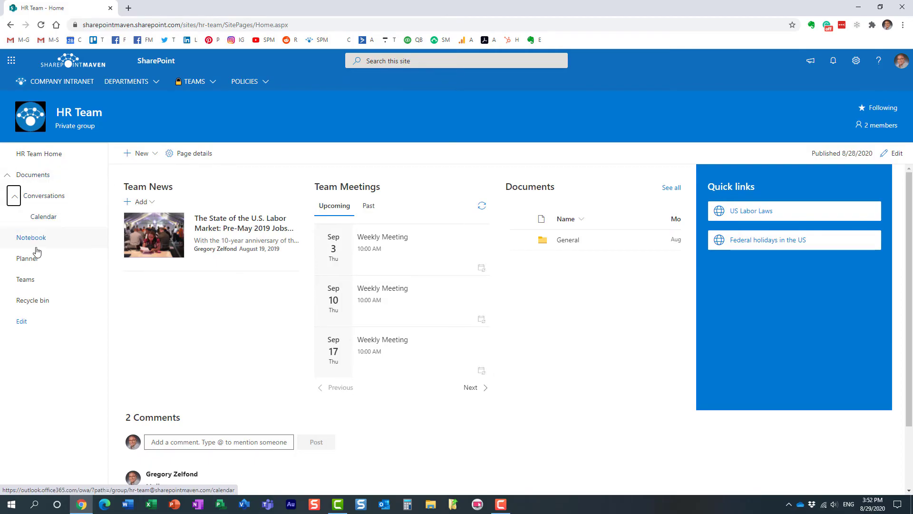
# - Promote Calendar one level in the HR Team navigation and save
pyautogui.click(21, 322)
pyautogui.click(98, 241)
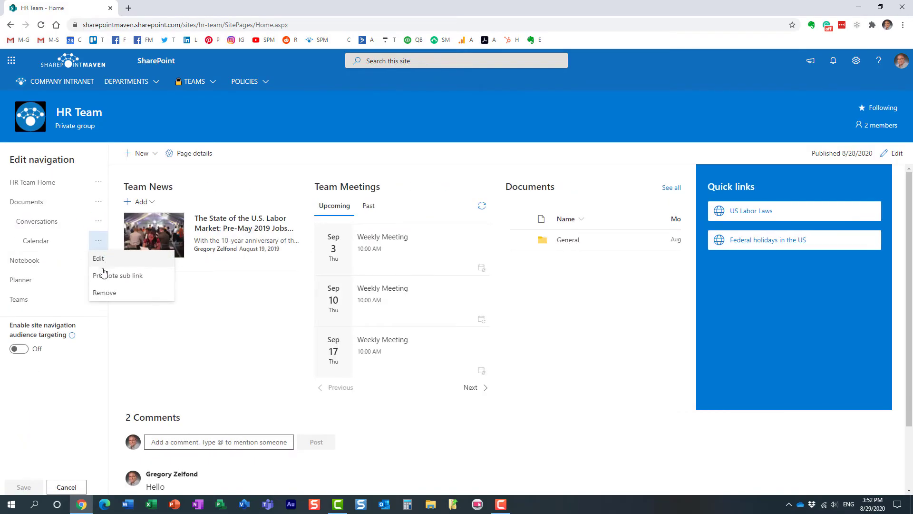
pyautogui.click(116, 278)
pyautogui.click(22, 488)
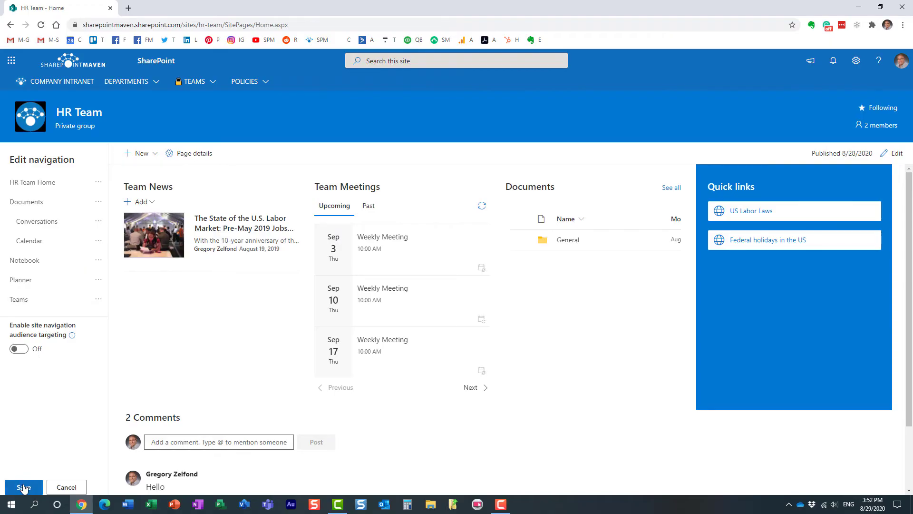
# - Reload the page and expand Documents to show Conversations and Calendar side by side
pyautogui.rightClick(138, 120)
pyautogui.click(172, 149)
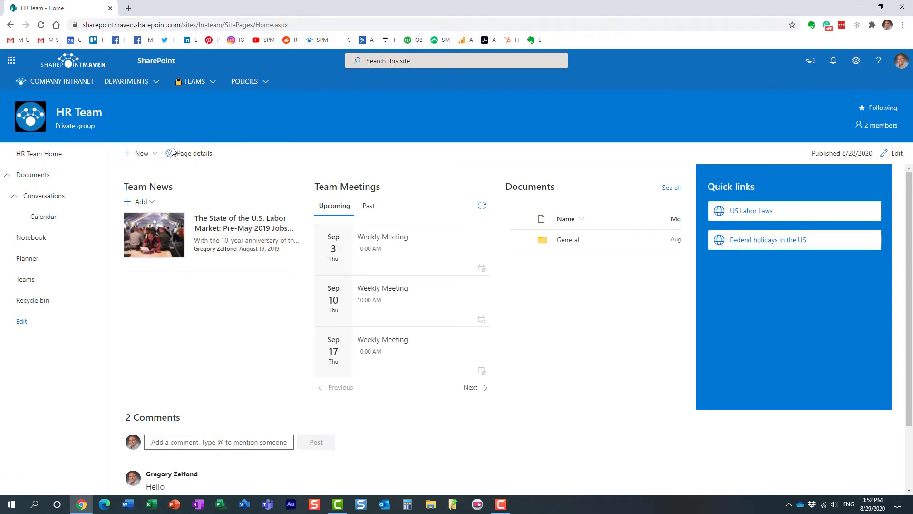
pyautogui.click(7, 175)
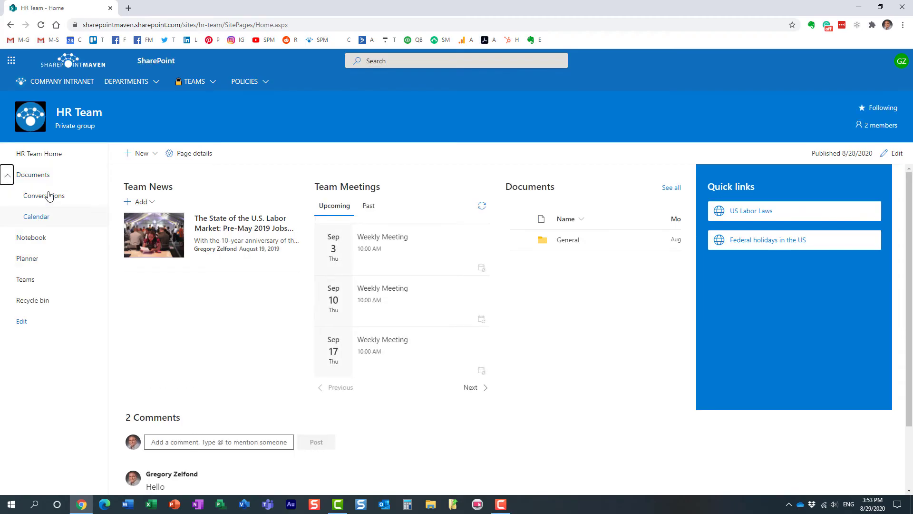
pyautogui.click(7, 177)
pyautogui.click(8, 177)
pyautogui.click(7, 177)
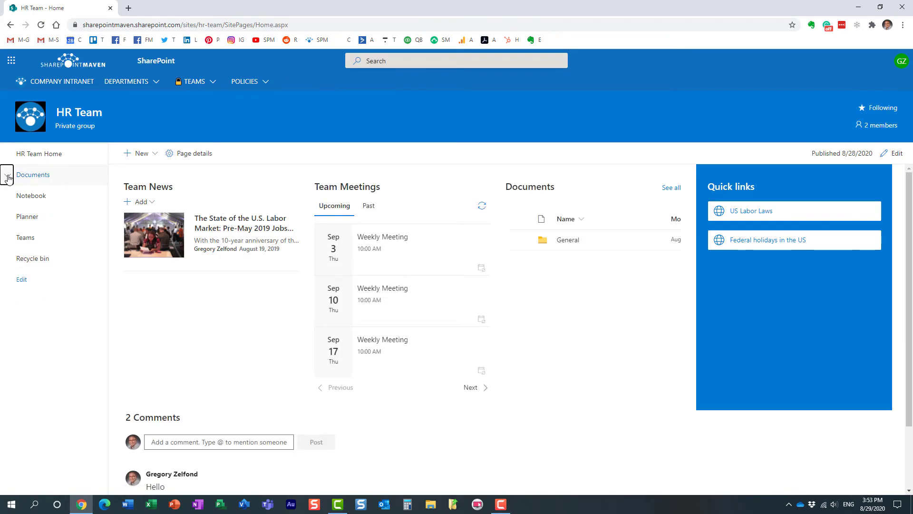
pyautogui.click(7, 177)
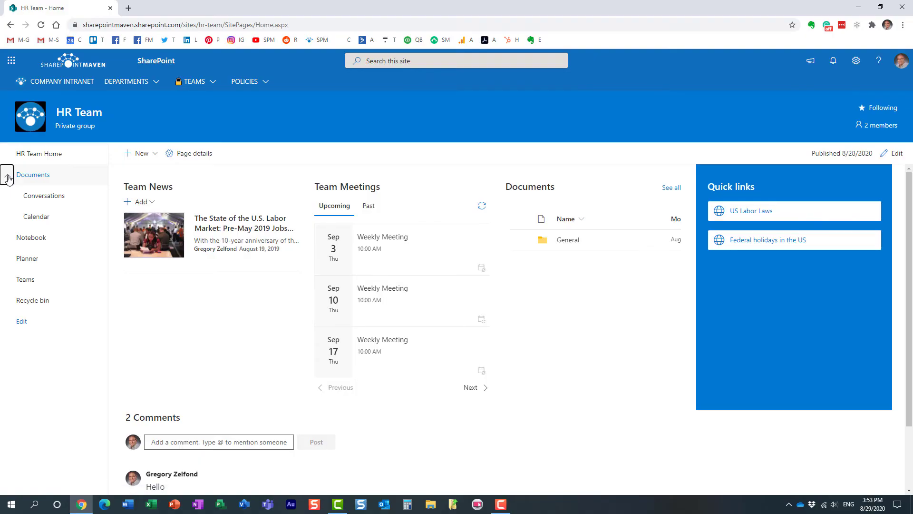